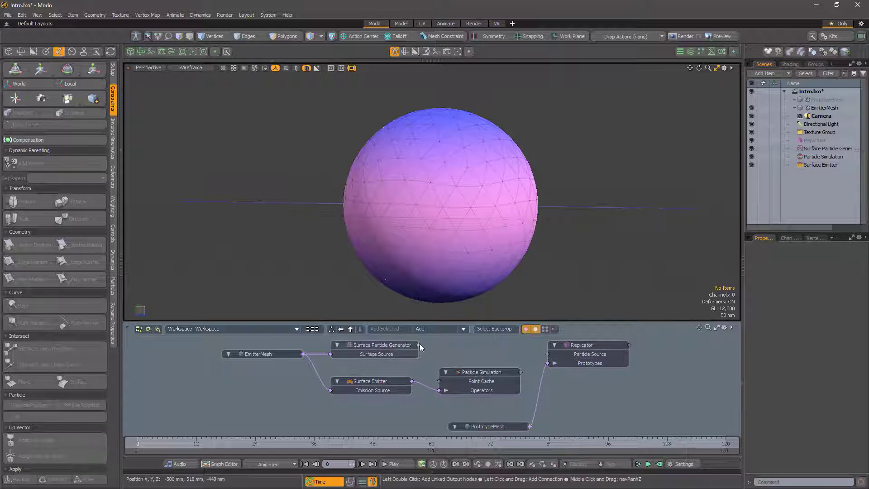
- Wire the Surface Particle Generator output into the Replicator's Particle Source, covering the sphere with arrows
{"action": "left_click_drag", "start_coordinate": [419, 343], "coordinate": [441, 344]}
{"action": "left_click_drag", "start_coordinate": [525, 352], "coordinate": [547, 354]}
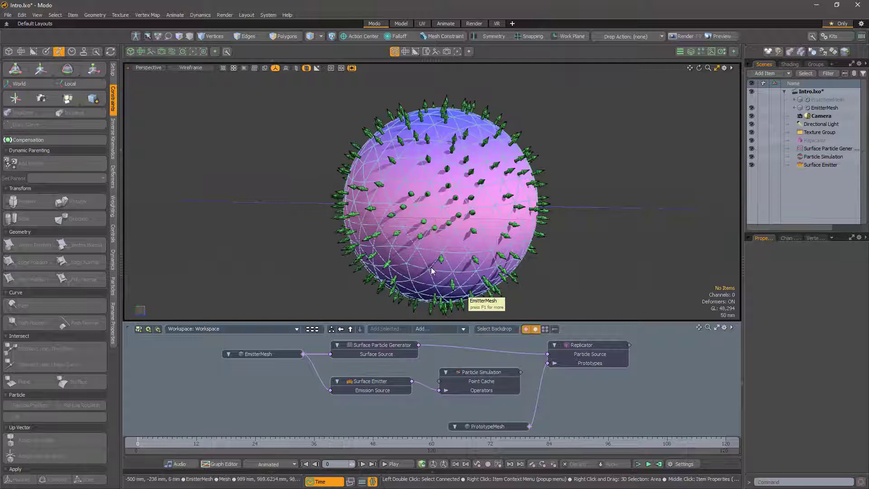
{"action": "left_click_drag", "start_coordinate": [467, 205], "coordinate": [440, 197], "text": "alt"}
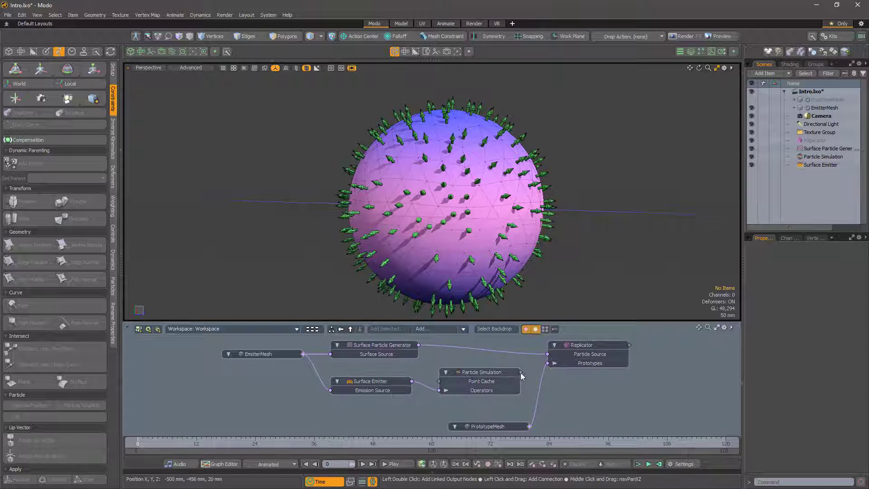
- Feed the Replicator's Particle Source from the Particle Simulation, then play and stop the simulation
{"action": "left_click_drag", "start_coordinate": [522, 374], "coordinate": [549, 357]}
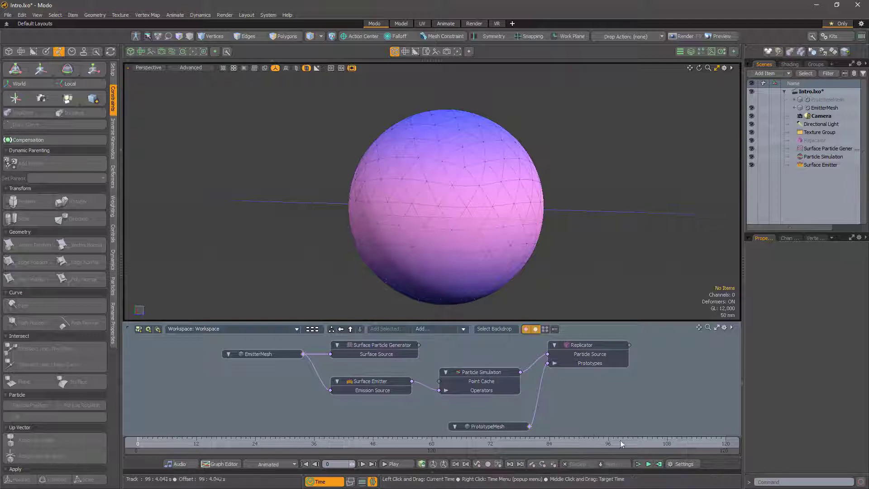
{"action": "left_click", "coordinate": [648, 464]}
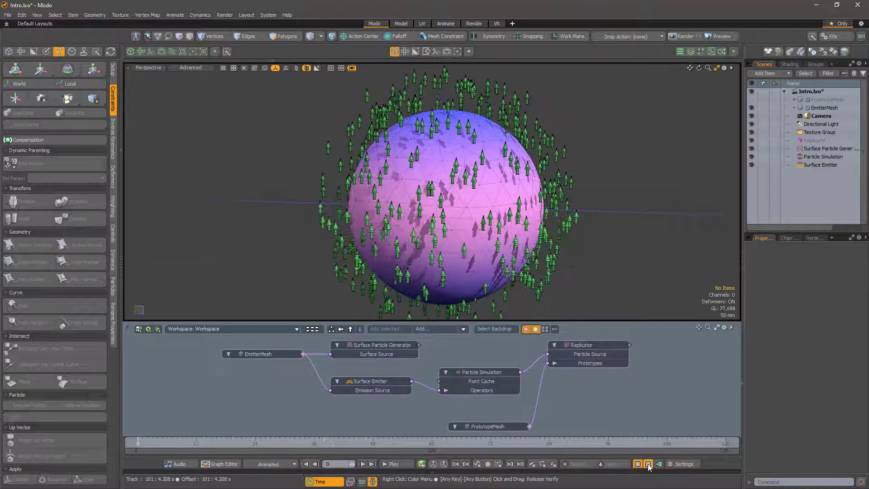
{"action": "left_click", "coordinate": [648, 464]}
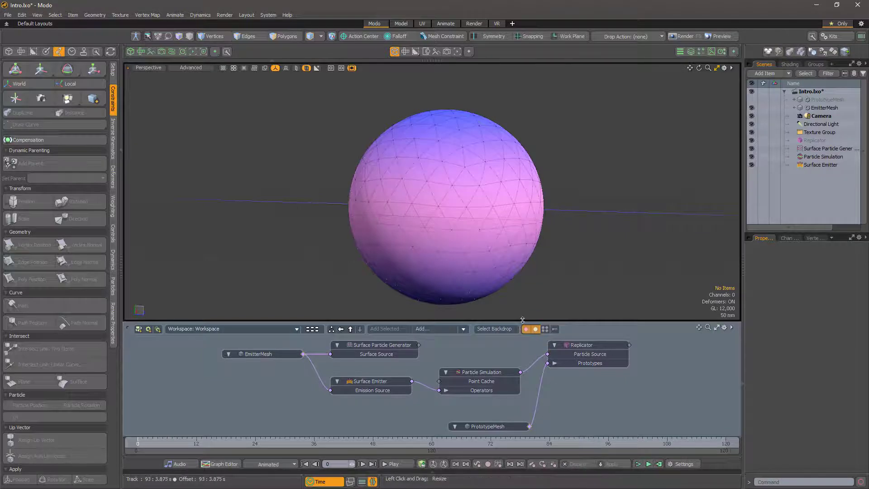
- Add a Particle Operator node to the graph by searching 'particle op'
{"action": "left_click_drag", "start_coordinate": [522, 319], "coordinate": [522, 250]}
{"action": "left_click", "coordinate": [423, 257]}
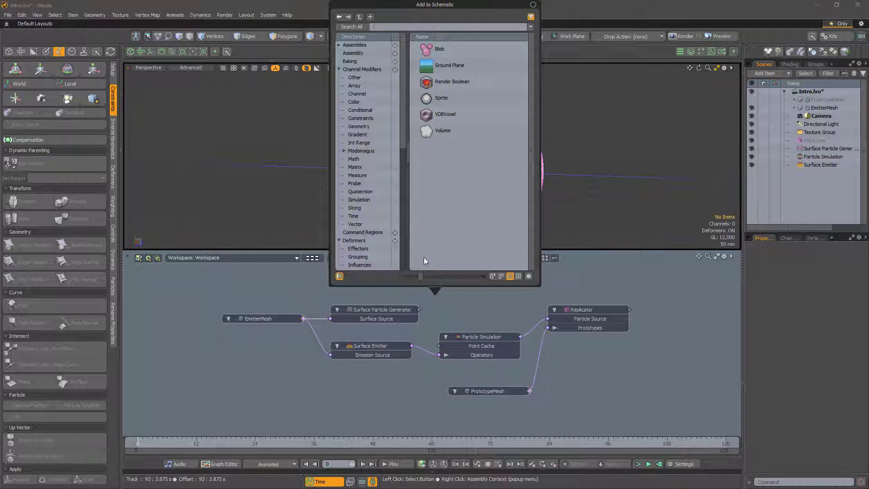
{"action": "type", "text": "particle op"}
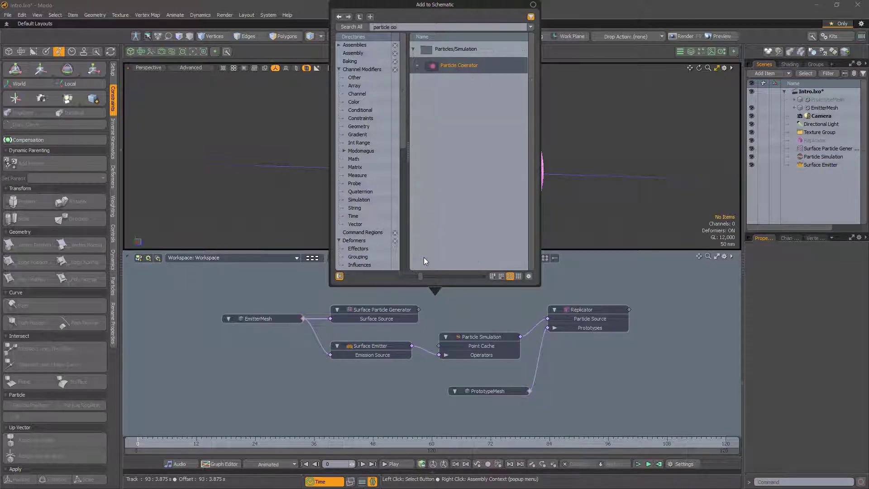
{"action": "key", "text": "Return"}
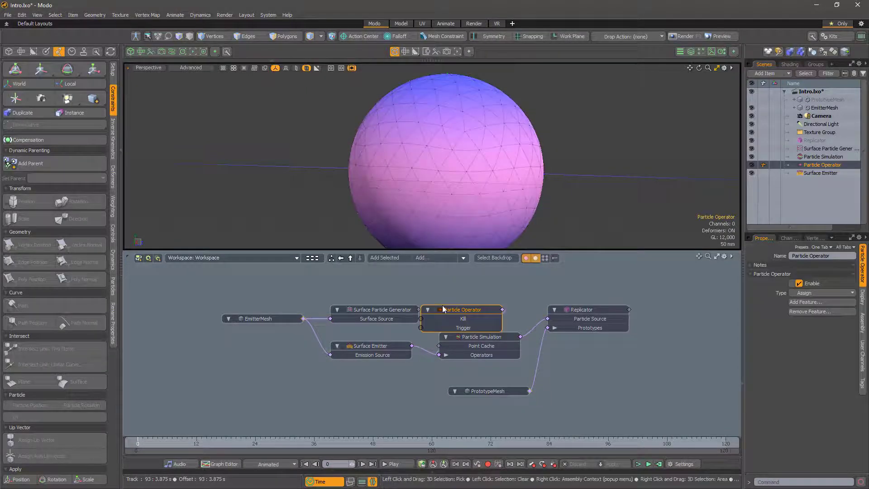
- Give the Particle Operator the Velocity (Read Only) and Rotation features
{"action": "left_click", "coordinate": [807, 301]}
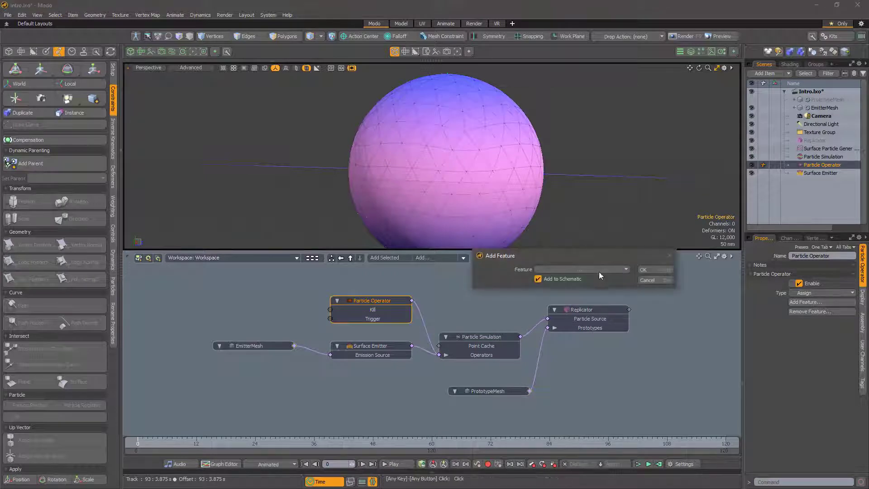
{"action": "left_click", "coordinate": [600, 272]}
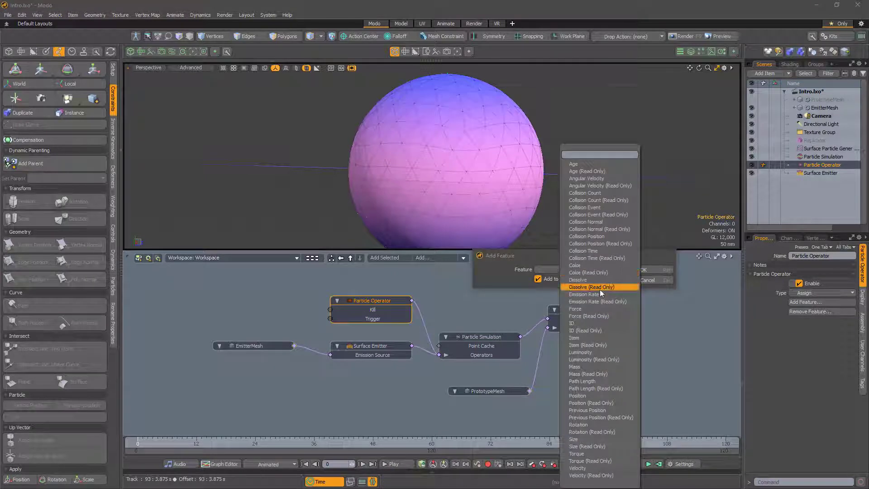
{"action": "left_click", "coordinate": [602, 475]}
{"action": "left_click", "coordinate": [647, 270]}
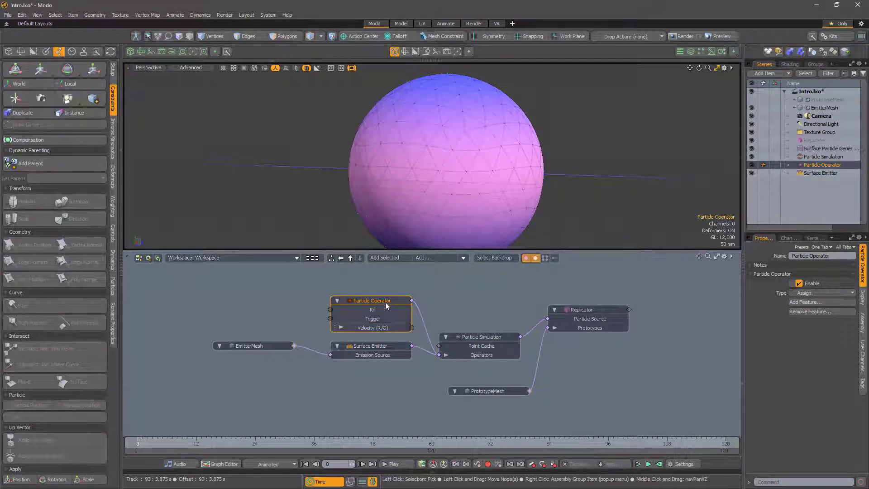
{"action": "left_click", "coordinate": [808, 302]}
{"action": "left_click", "coordinate": [615, 271]}
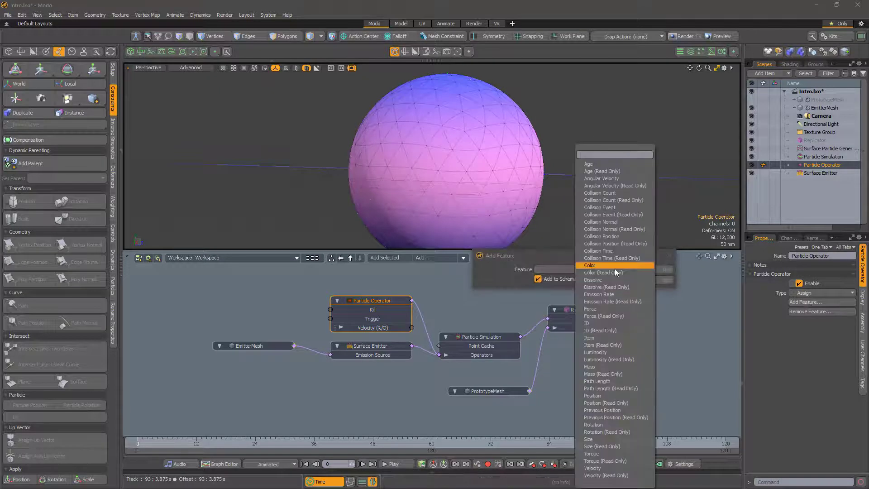
{"action": "left_click", "coordinate": [604, 424]}
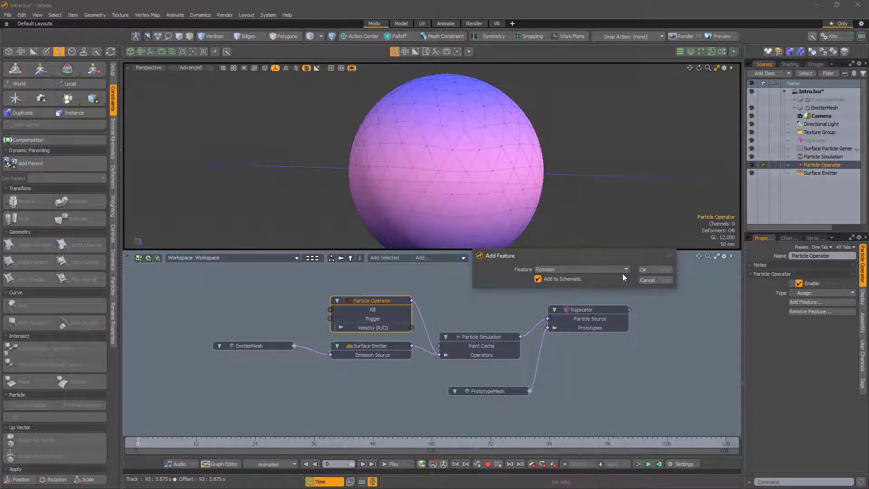
{"action": "left_click", "coordinate": [643, 270]}
- Reposition the graph and set the Particle Operator's Type to New
{"action": "left_click_drag", "start_coordinate": [395, 307], "coordinate": [395, 289]}
{"action": "left_click", "coordinate": [346, 376]}
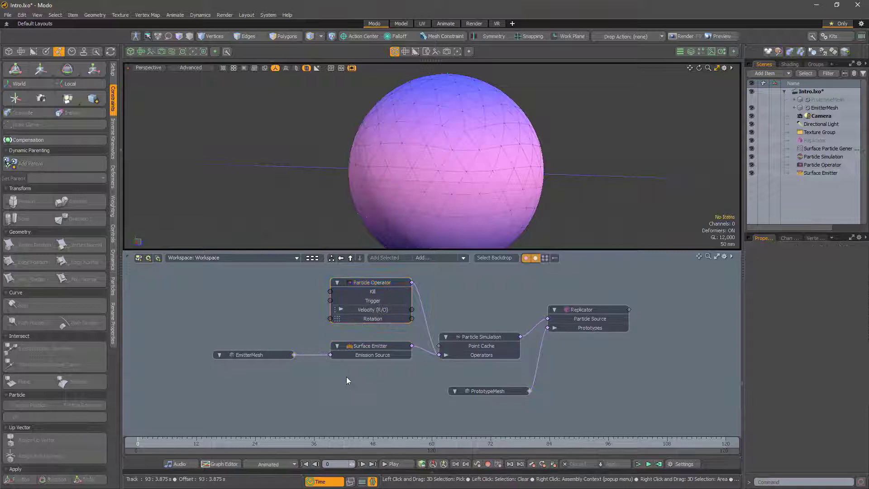
{"action": "middle_click_drag", "start_coordinate": [347, 378], "coordinate": [463, 384]}
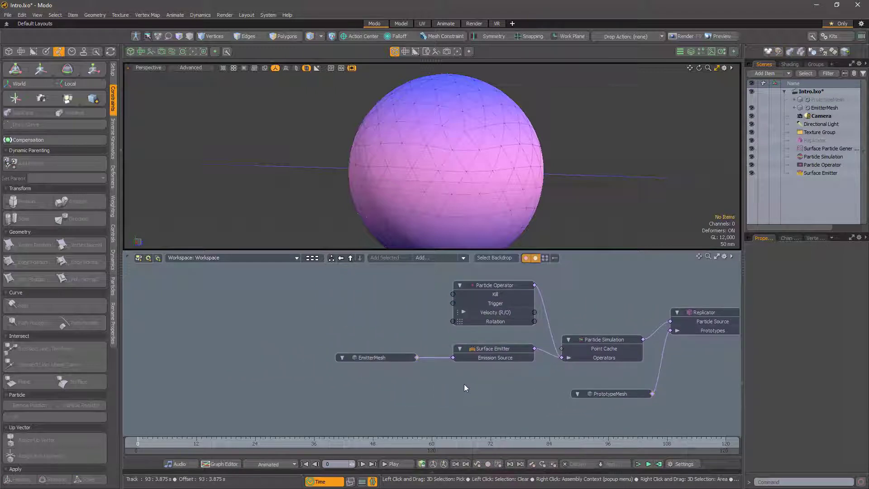
{"action": "left_click", "coordinate": [495, 285]}
{"action": "left_click", "coordinate": [827, 294]}
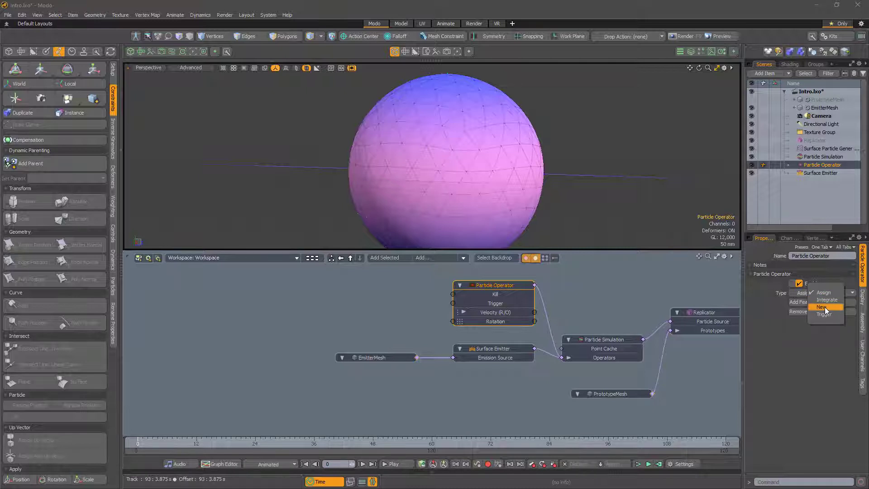
{"action": "left_click", "coordinate": [822, 306]}
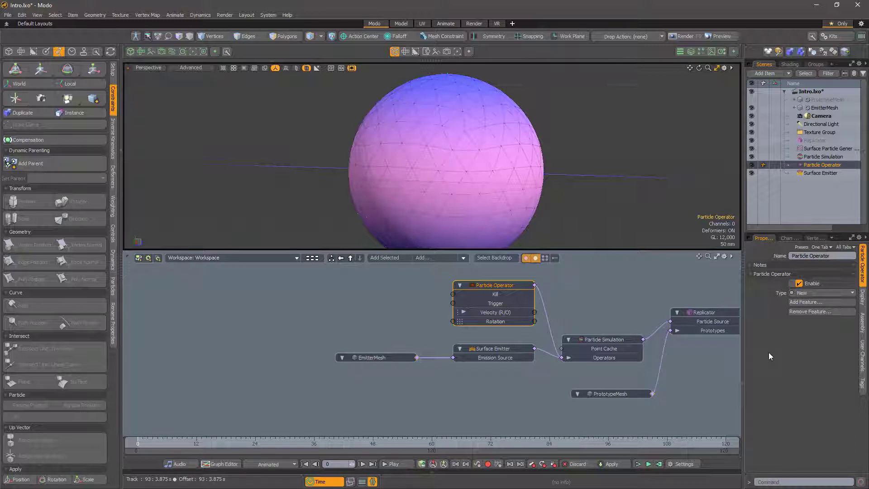
- Split Velocity (R/O) into its own operator node and move it left
{"action": "right_click", "coordinate": [497, 314]}
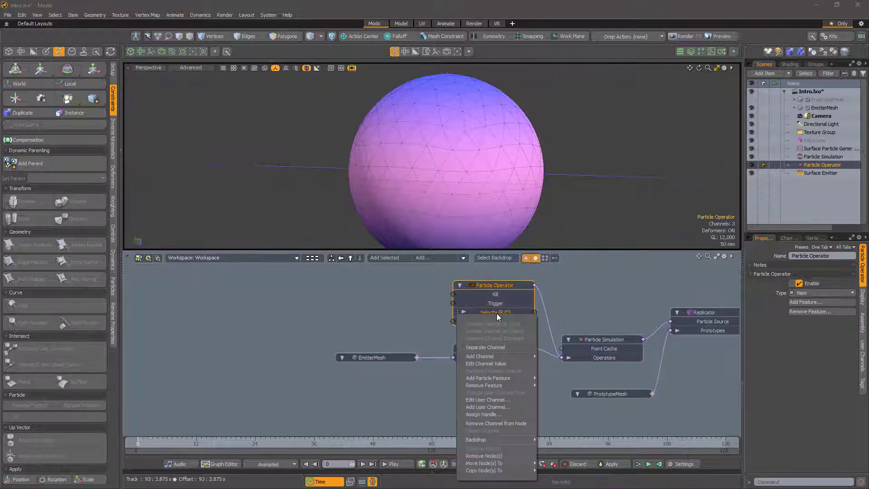
{"action": "left_click", "coordinate": [502, 348]}
{"action": "left_click_drag", "start_coordinate": [588, 277], "coordinate": [192, 294]}
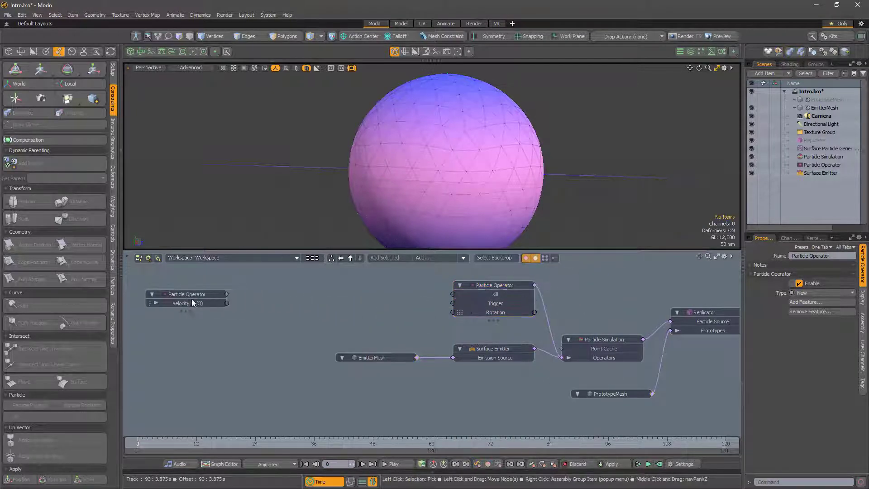
{"action": "left_click", "coordinate": [317, 276]}
- Add a Matrix Construct node and connect Velocity (R/O) to its Input
{"action": "left_click", "coordinate": [436, 257]}
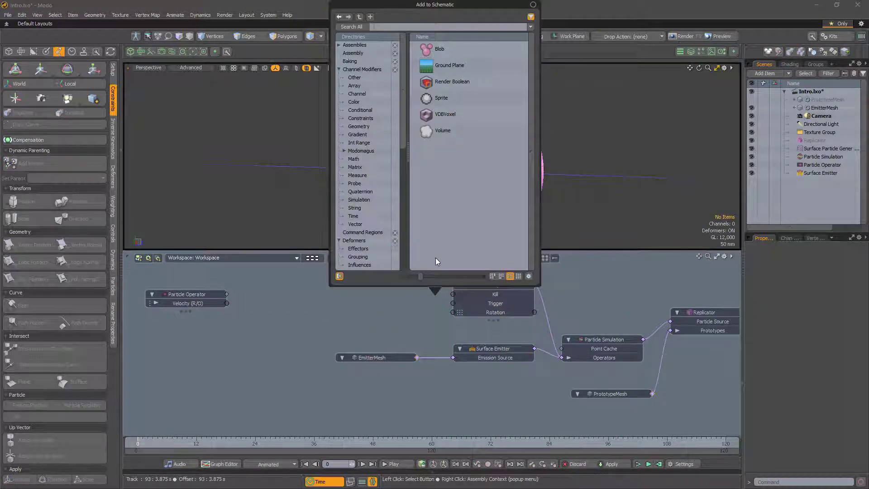
{"action": "type", "text": "constr"}
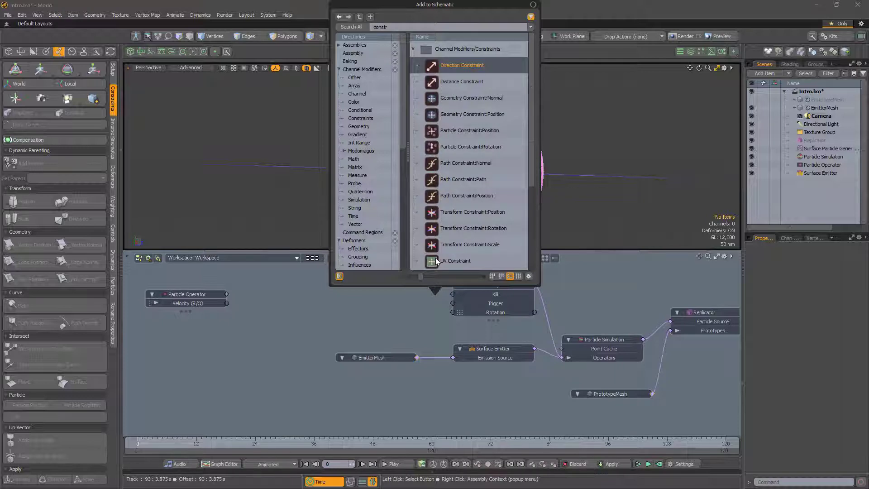
{"action": "type", "text": "uct"}
{"action": "left_click_drag", "start_coordinate": [446, 70], "coordinate": [283, 284]}
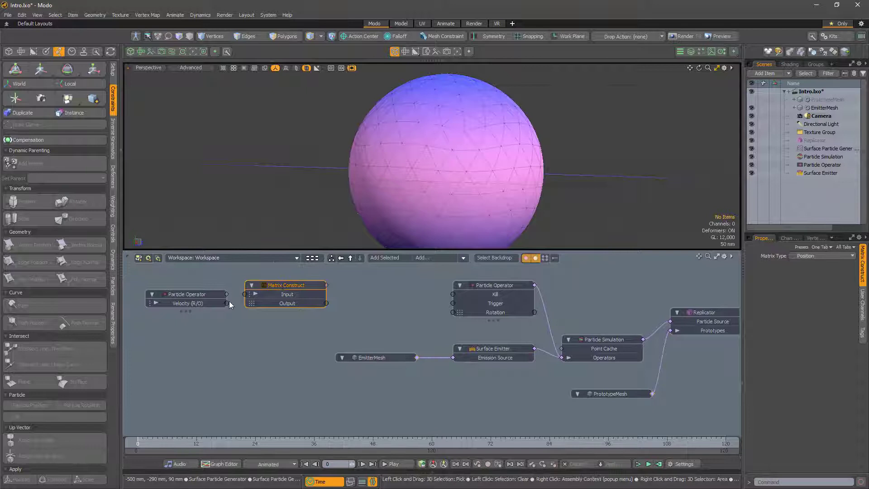
{"action": "left_click_drag", "start_coordinate": [237, 303], "coordinate": [244, 293]}
- Add a Direction Constraint fed by Matrix Construct into Position To, its Rotation Output driving particle Rotation
{"action": "left_click", "coordinate": [426, 258]}
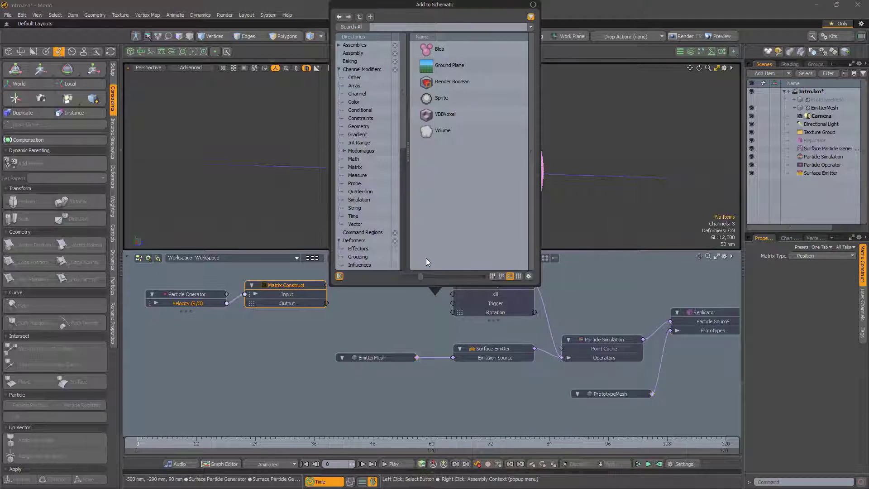
{"action": "type", "text": "direc"}
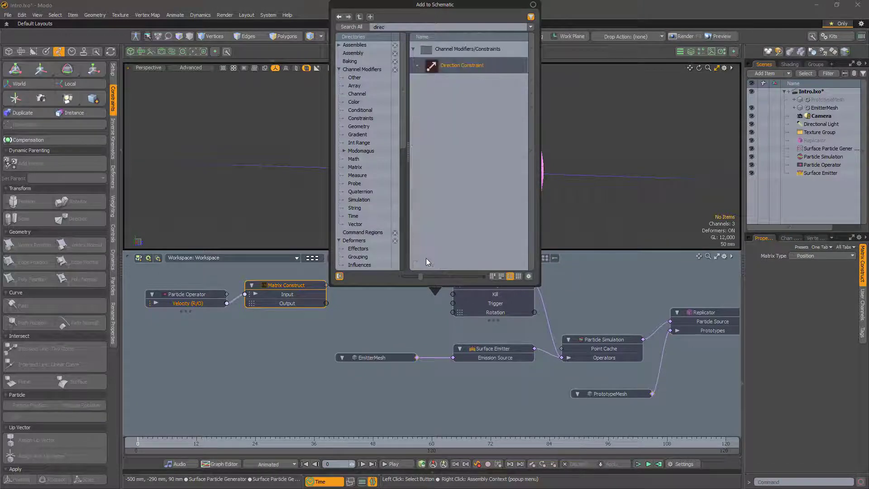
{"action": "double_click", "coordinate": [441, 66]}
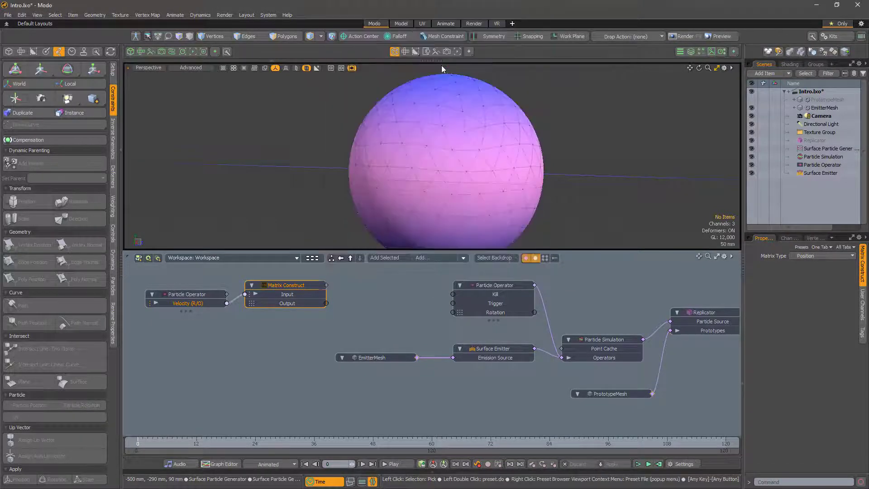
{"action": "left_click_drag", "start_coordinate": [452, 347], "coordinate": [390, 295]}
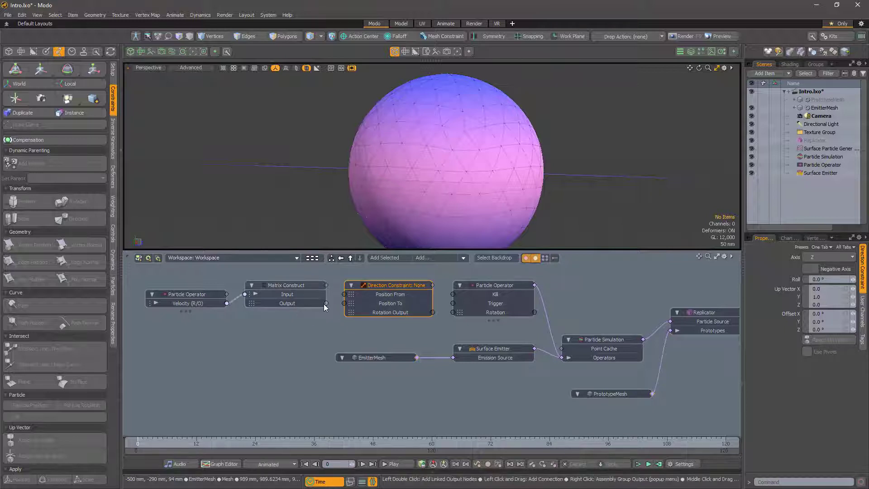
{"action": "left_click_drag", "start_coordinate": [326, 303], "coordinate": [344, 304]}
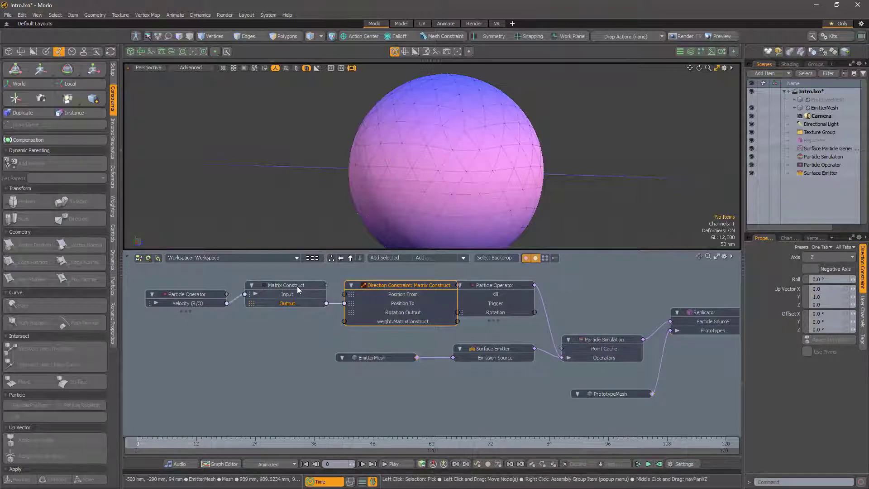
{"action": "left_click_drag", "start_coordinate": [299, 290], "coordinate": [291, 289]}
{"action": "left_click_drag", "start_coordinate": [375, 288], "coordinate": [357, 287]}
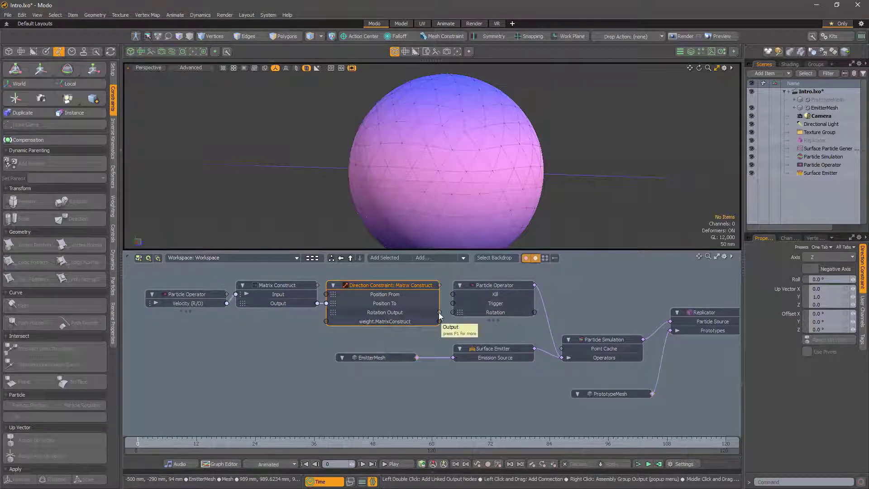
{"action": "left_click_drag", "start_coordinate": [443, 313], "coordinate": [452, 313]}
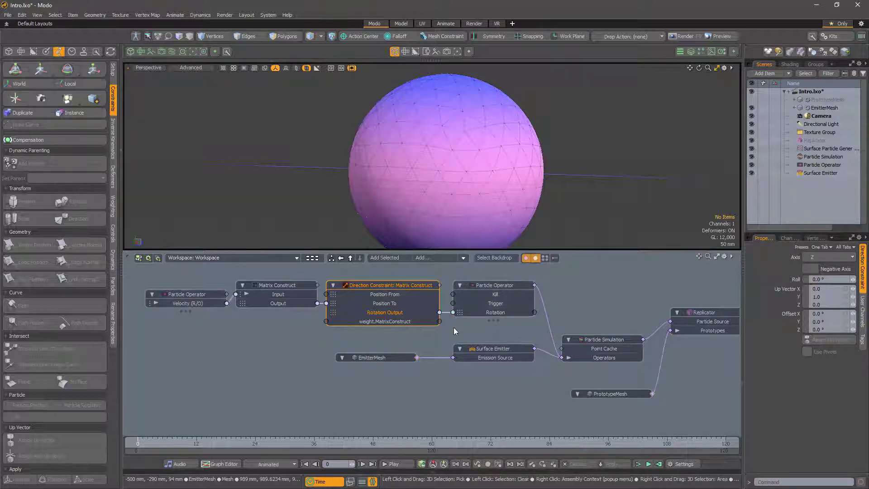
- Preview the simulation, then change the Direction Constraint's Axis from Z to Y
{"action": "left_click", "coordinate": [648, 464]}
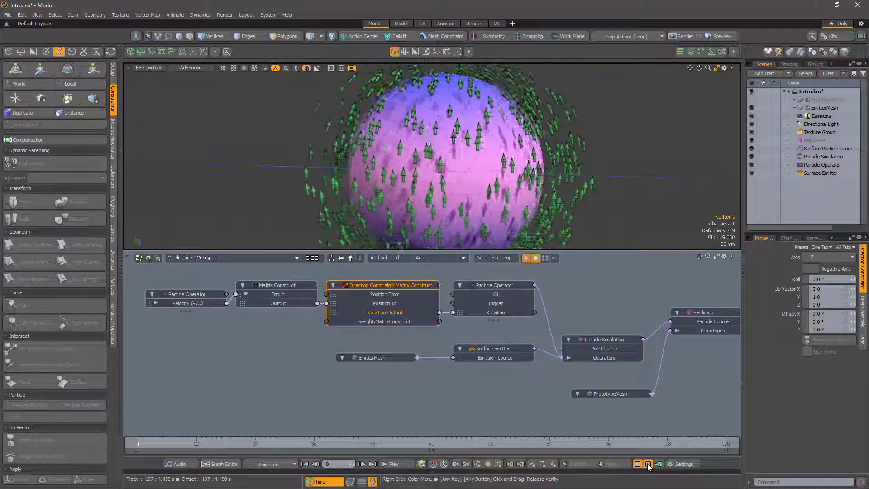
{"action": "left_click", "coordinate": [648, 464]}
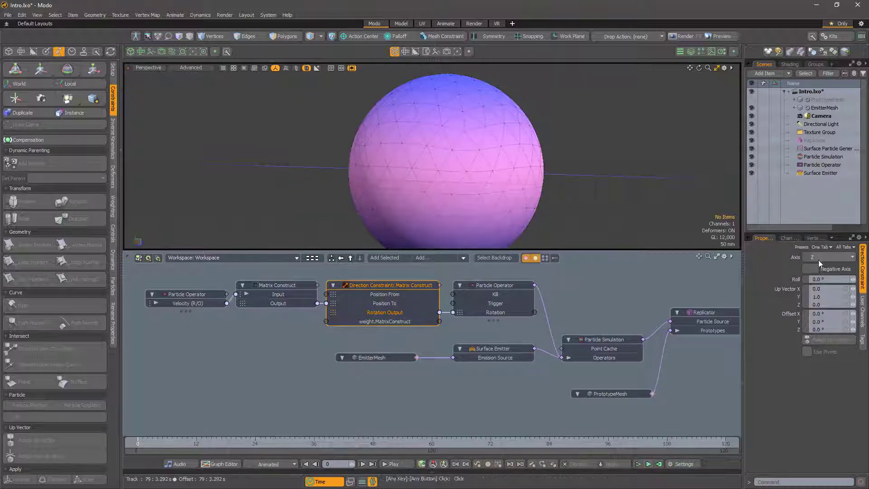
{"action": "left_click", "coordinate": [850, 254]}
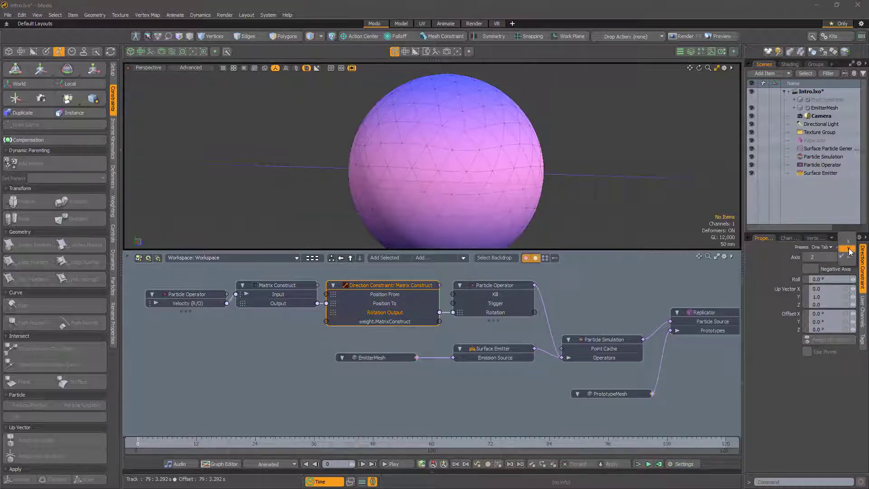
{"action": "left_click", "coordinate": [849, 249]}
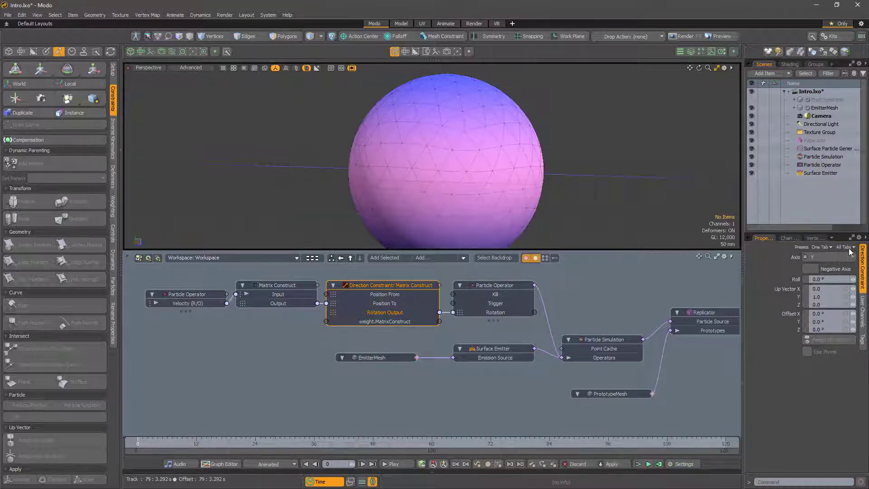
- Replay the simulation in an enlarged 3D view to check the arrows, then stop it
{"action": "left_click", "coordinate": [648, 464]}
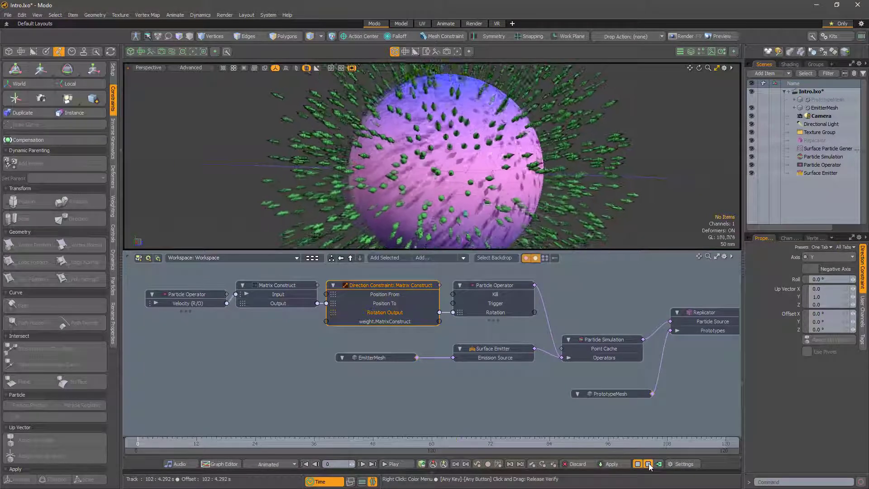
{"action": "left_click_drag", "start_coordinate": [525, 250], "coordinate": [524, 375]}
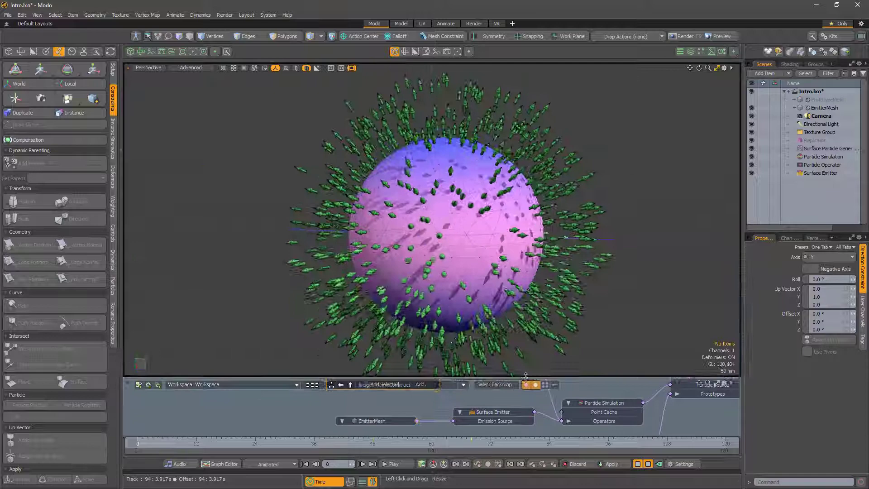
{"action": "left_click", "coordinate": [648, 464]}
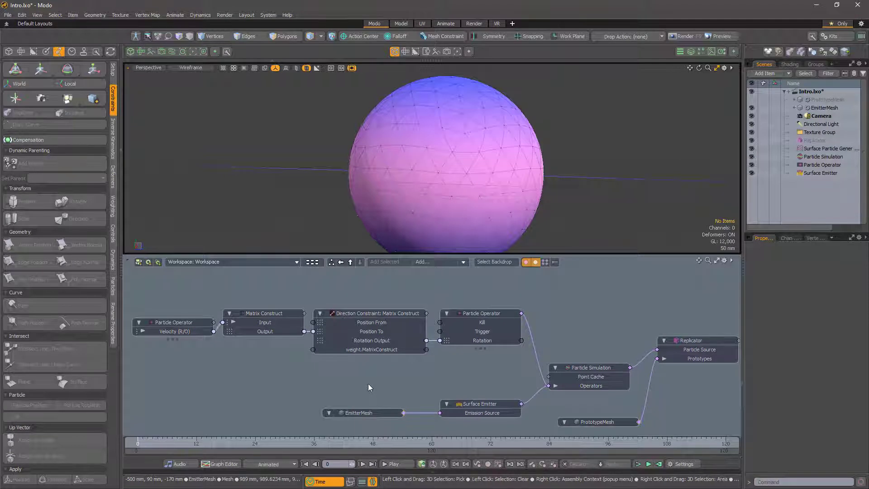
- Add a Velocity feature to the Particle Operator and expand it into X, Y and Z inputs
{"action": "left_click", "coordinate": [482, 313]}
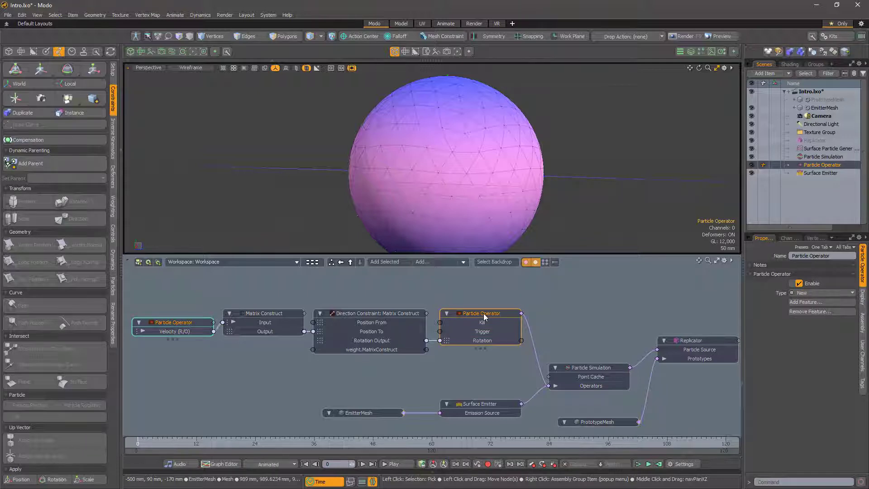
{"action": "right_click", "coordinate": [484, 313]}
{"action": "mouse_move", "coordinate": [493, 349]}
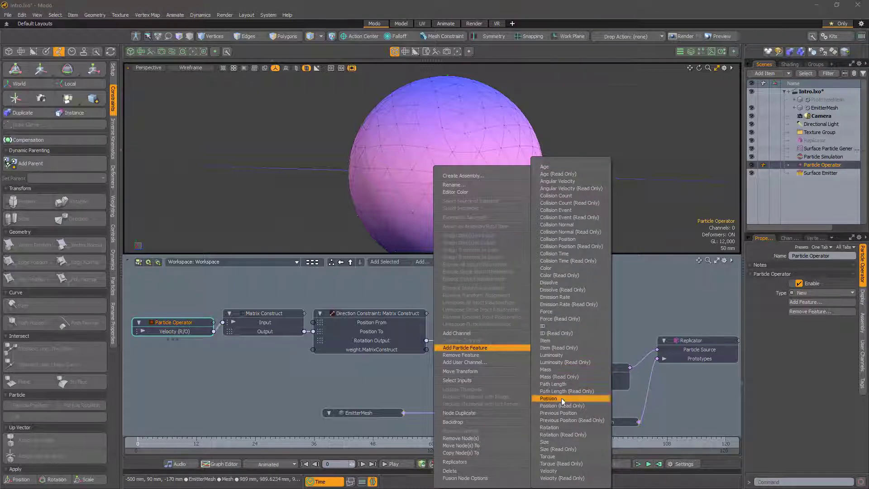
{"action": "left_click", "coordinate": [562, 471]}
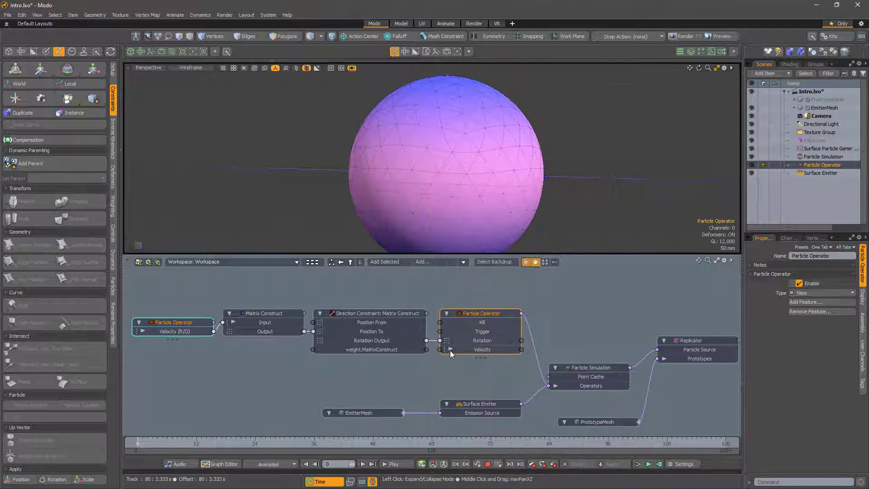
{"action": "left_click", "coordinate": [450, 350]}
- Add a Basic Math Add node wired to the Velocity inputs, then play the simulation
{"action": "left_click", "coordinate": [422, 261]}
{"action": "type", "text": "add"}
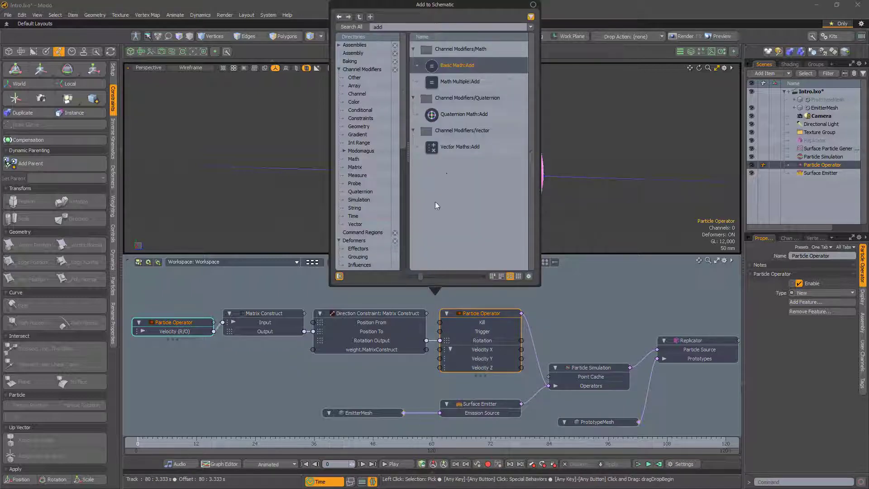
{"action": "double_click", "coordinate": [457, 65]}
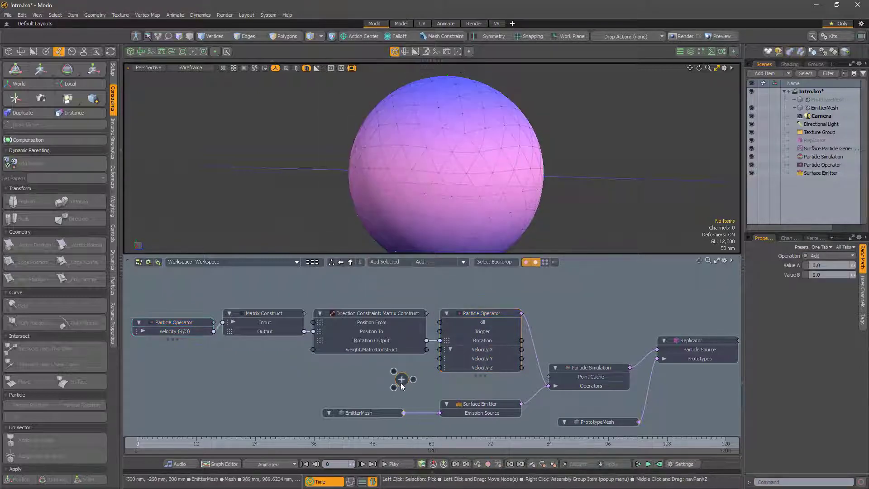
{"action": "left_click", "coordinate": [393, 385]}
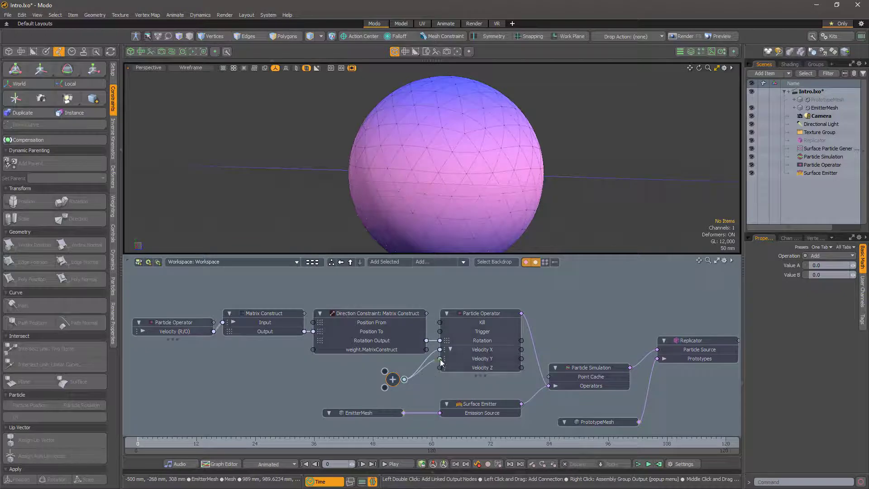
{"action": "left_click_drag", "start_coordinate": [404, 379], "coordinate": [440, 367]}
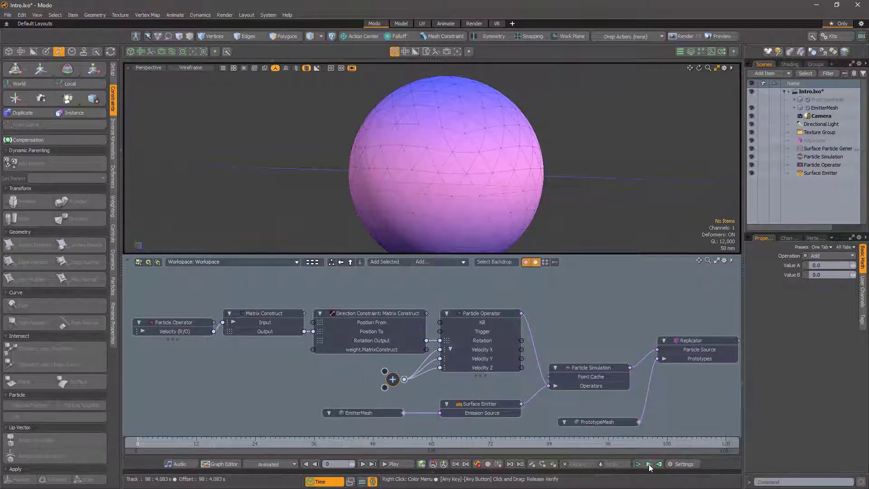
{"action": "left_click", "coordinate": [649, 464]}
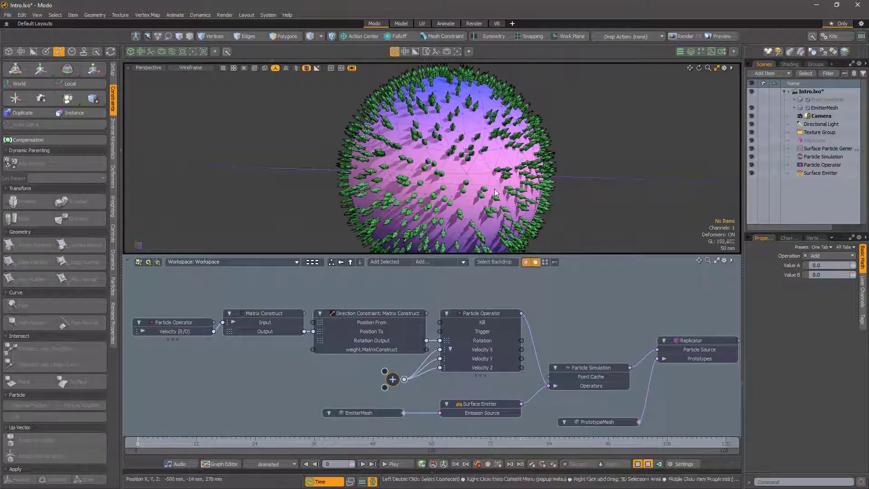